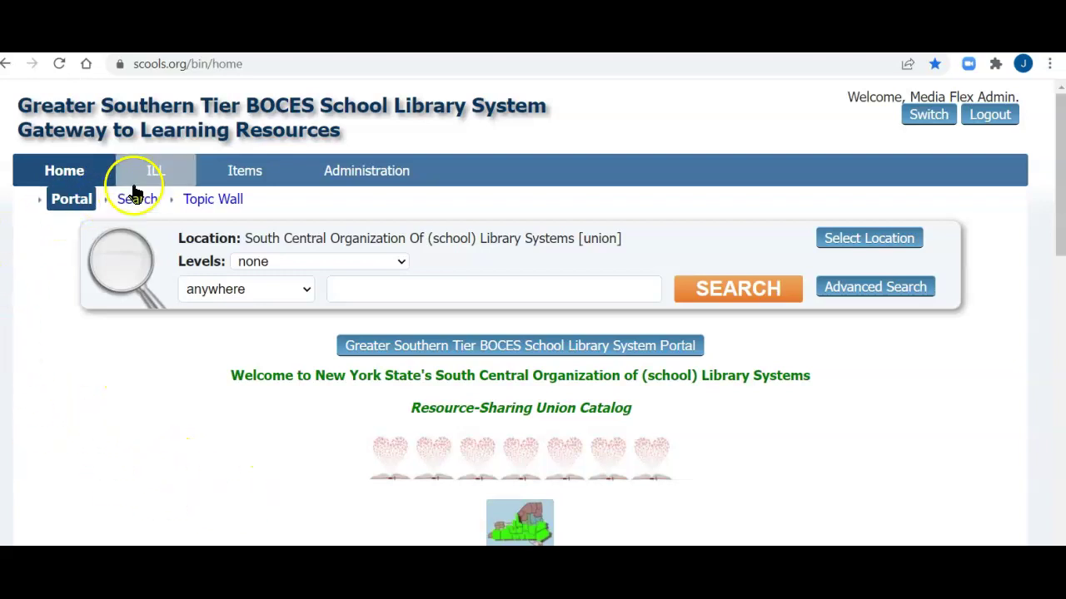
- Open the filled interlibrary loan request for the book "Nothing" from the ILL requests list
mouse_move(153, 180)
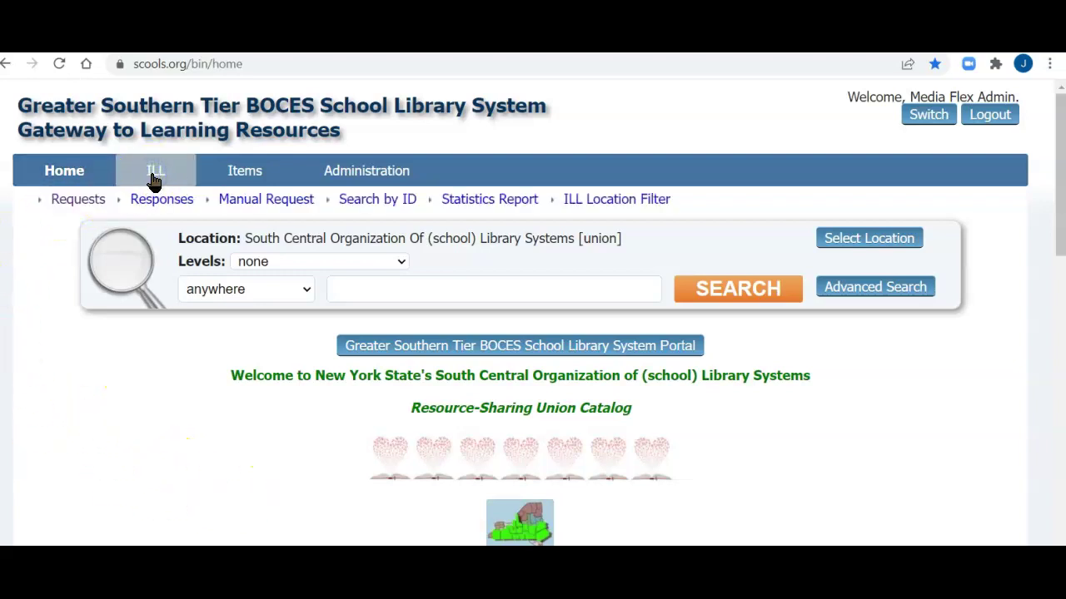
click(73, 206)
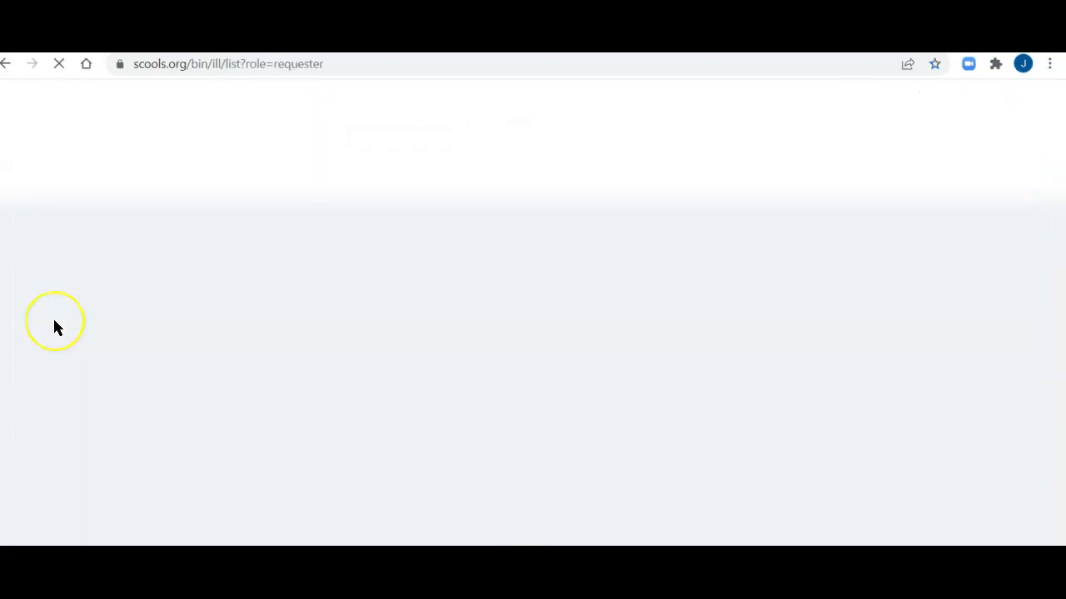
scroll(54, 326, down, 1)
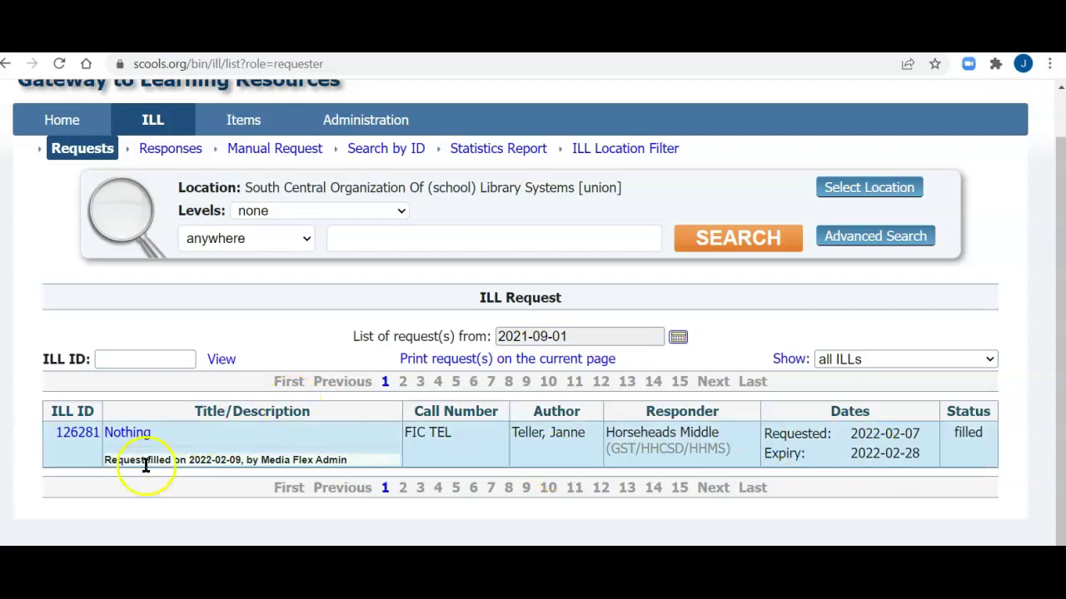
click(80, 435)
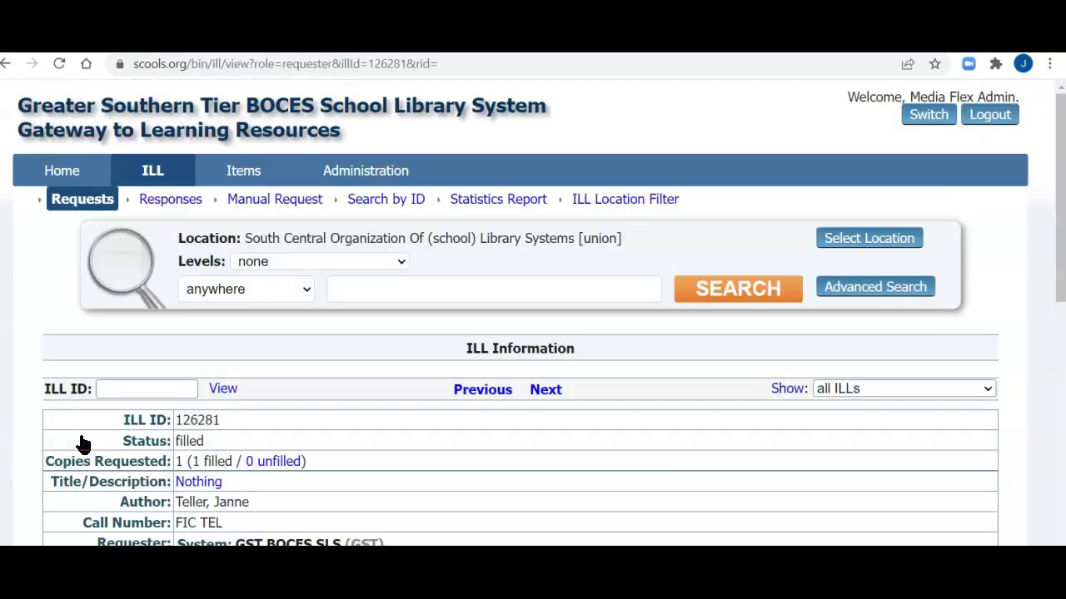
- Examine the request's requester, responder, history and loan list details down to the copyright notice
scroll(82, 441, down, 3)
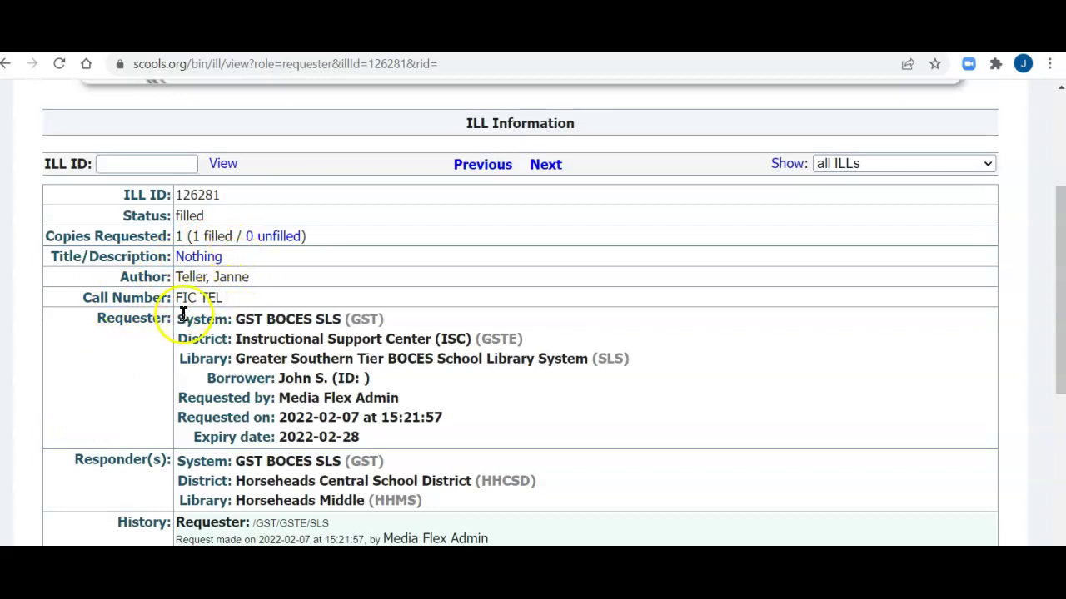
scroll(161, 357, down, 2)
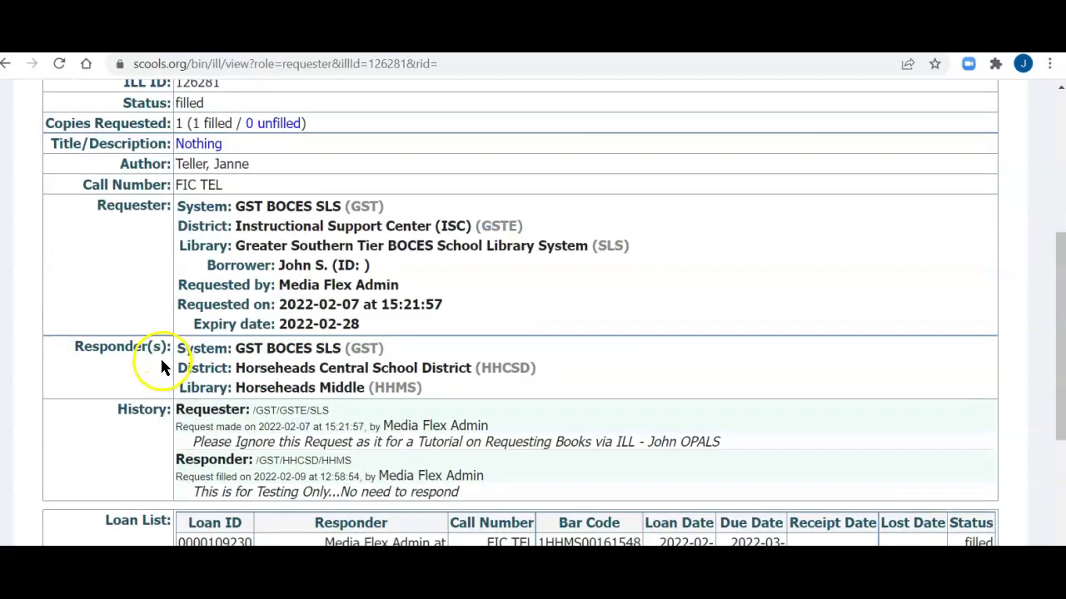
click(333, 267)
click(346, 266)
scroll(348, 283, down, 2)
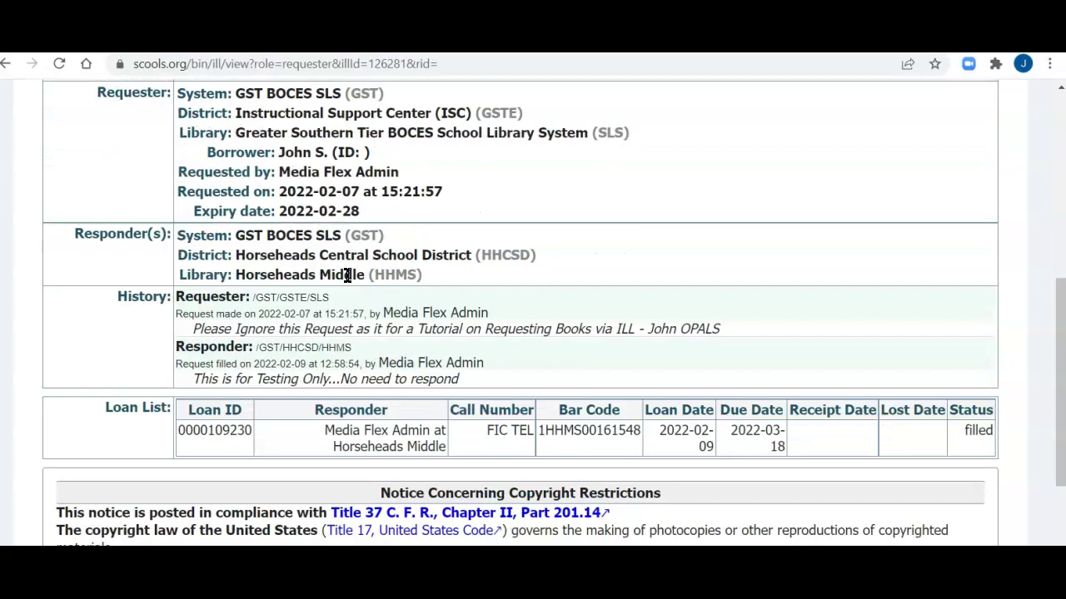
click(439, 281)
click(363, 327)
scroll(429, 349, down, 2)
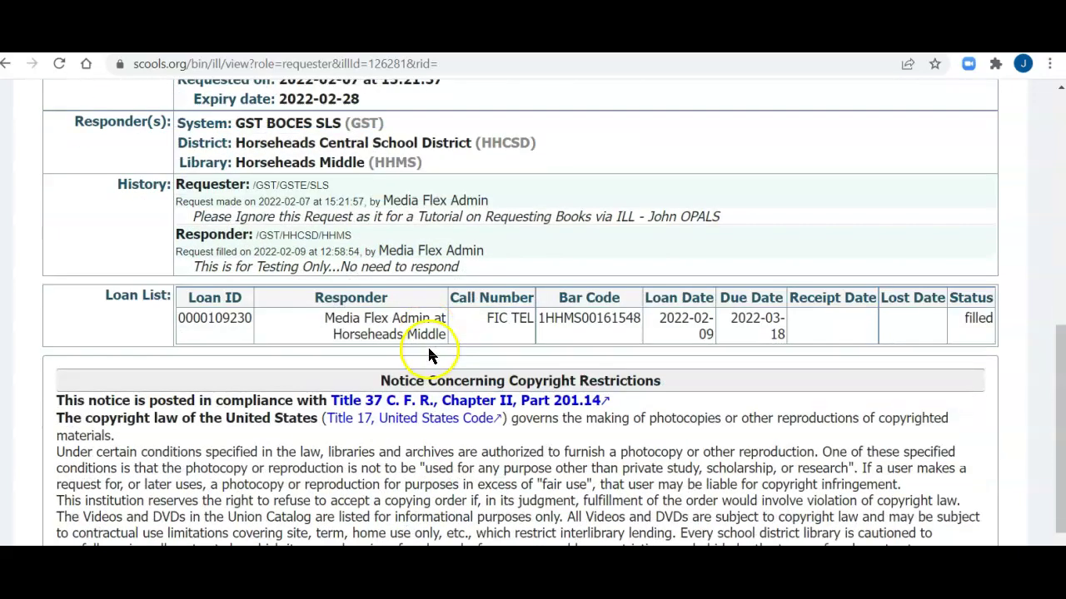
scroll(371, 343, up, 5)
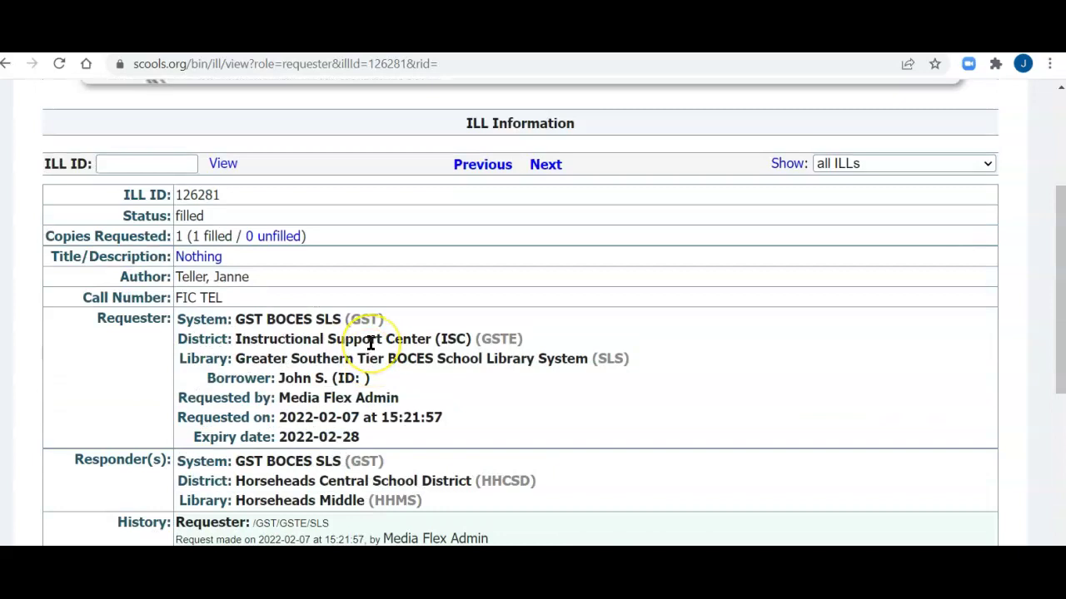
scroll(370, 344, down, 5)
click(325, 356)
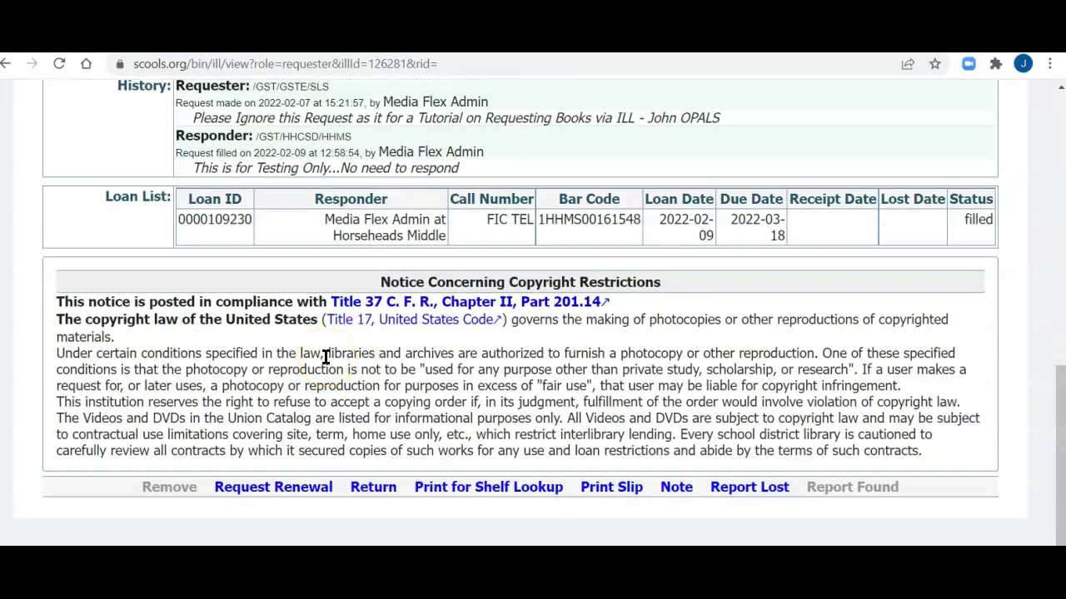
- Look over the request's available actions, including renewal, shelf lookup printing, slip printing and notes
triple_click(319, 493)
triple_click(454, 493)
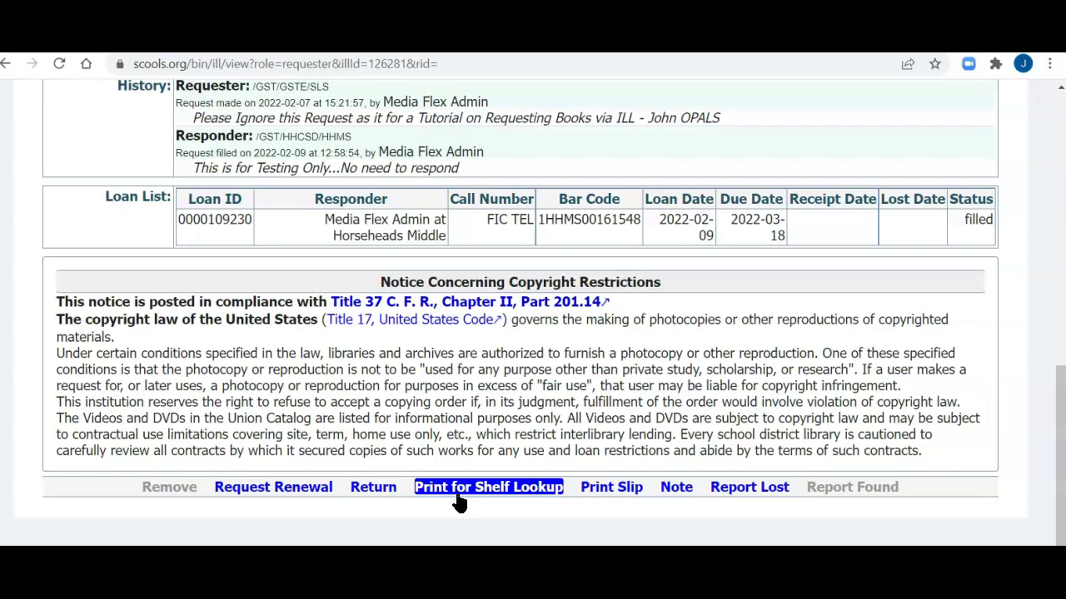
click(623, 495)
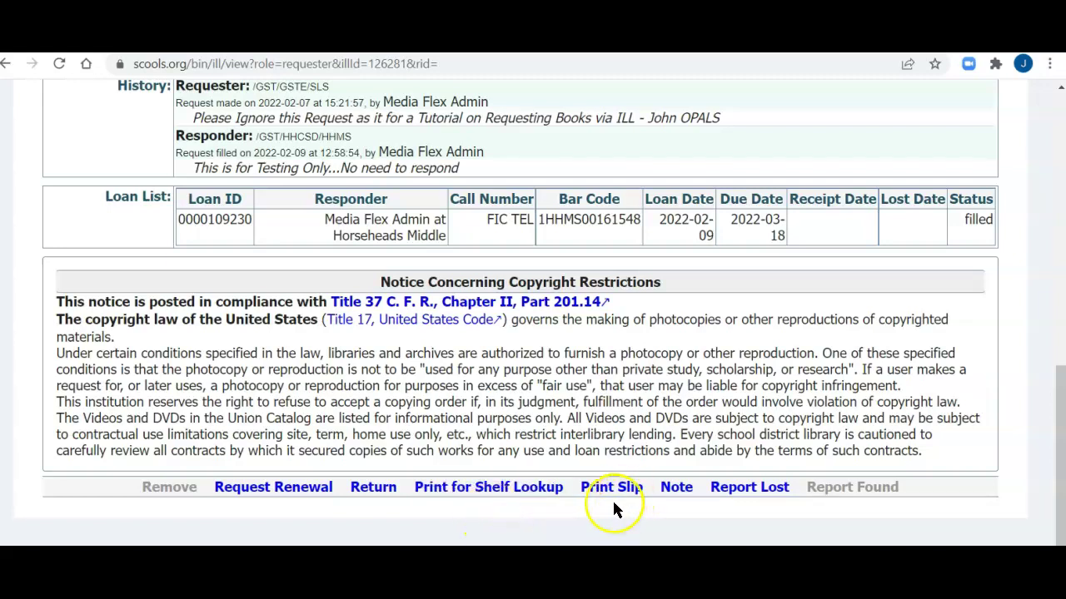
click(678, 496)
click(681, 503)
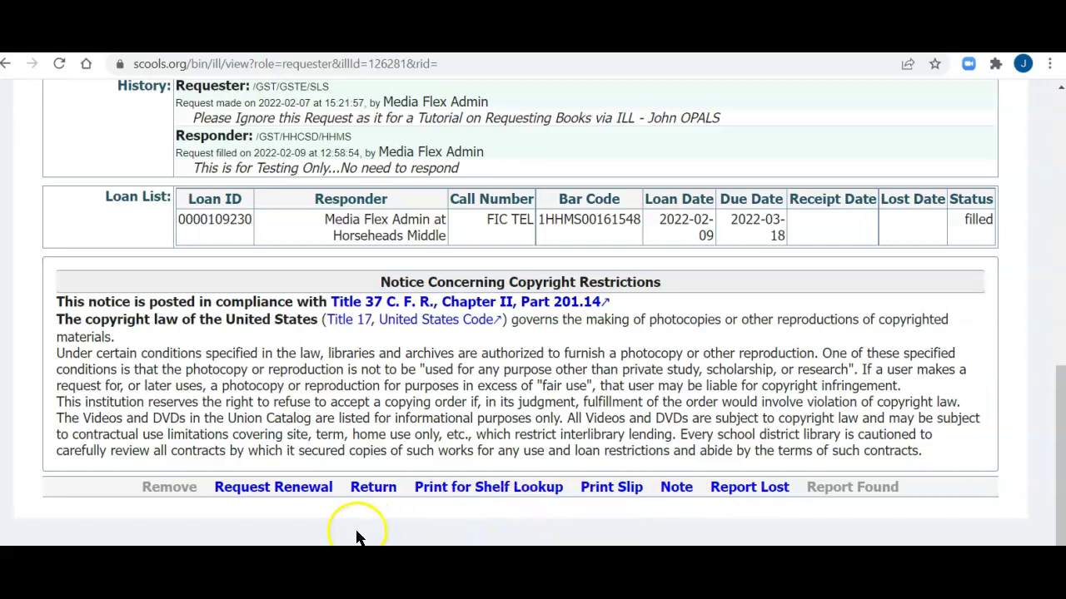
- Start returning the loan and copy its bar code 1HHMS00161548 into the scanner selection field
click(374, 489)
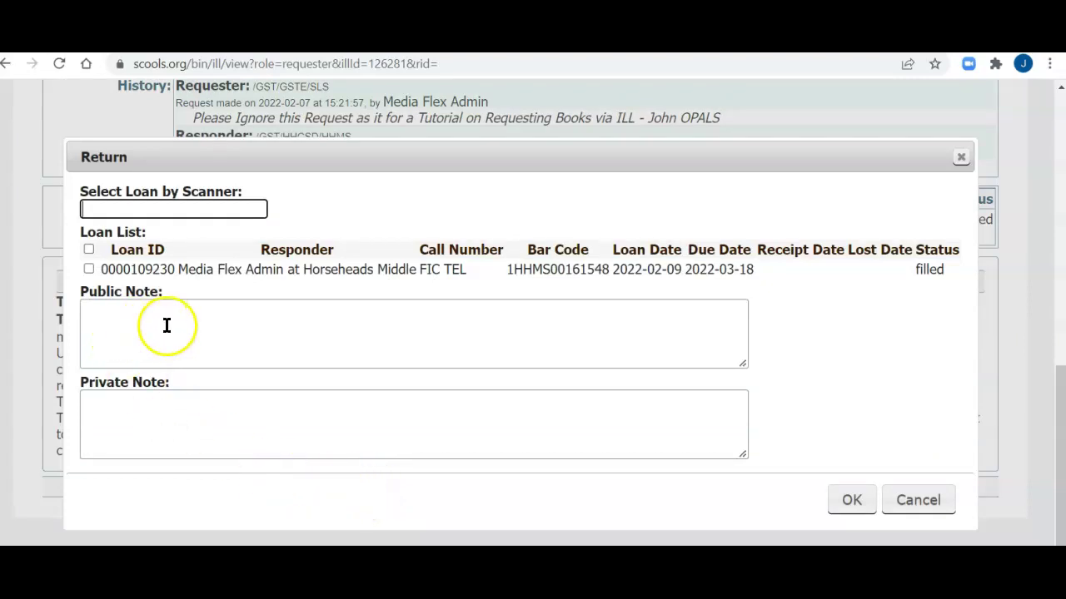
drag(507, 269, 605, 274)
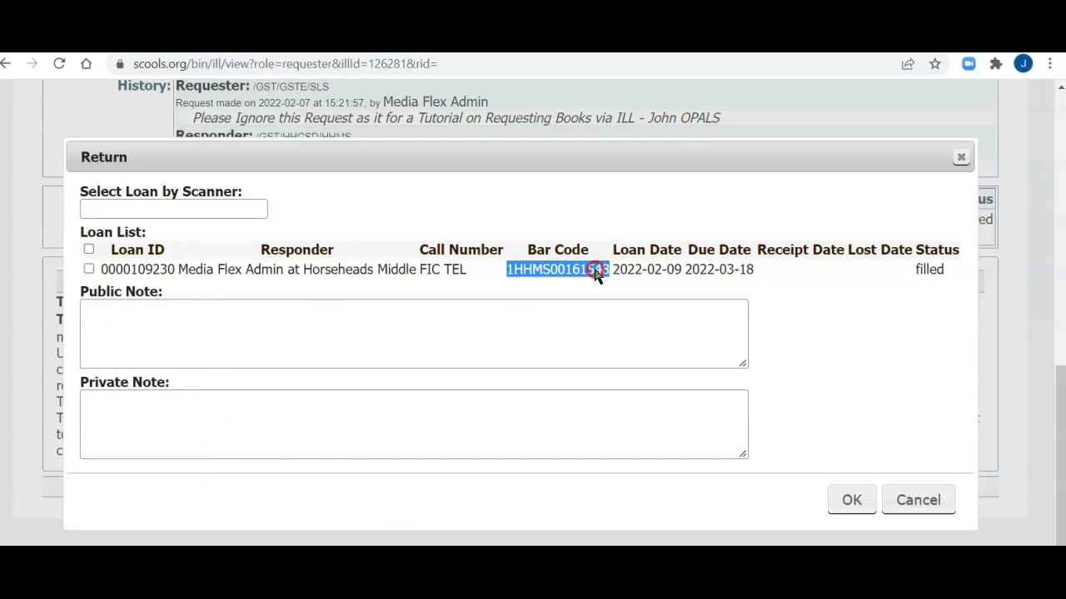
right_click(603, 278)
click(608, 287)
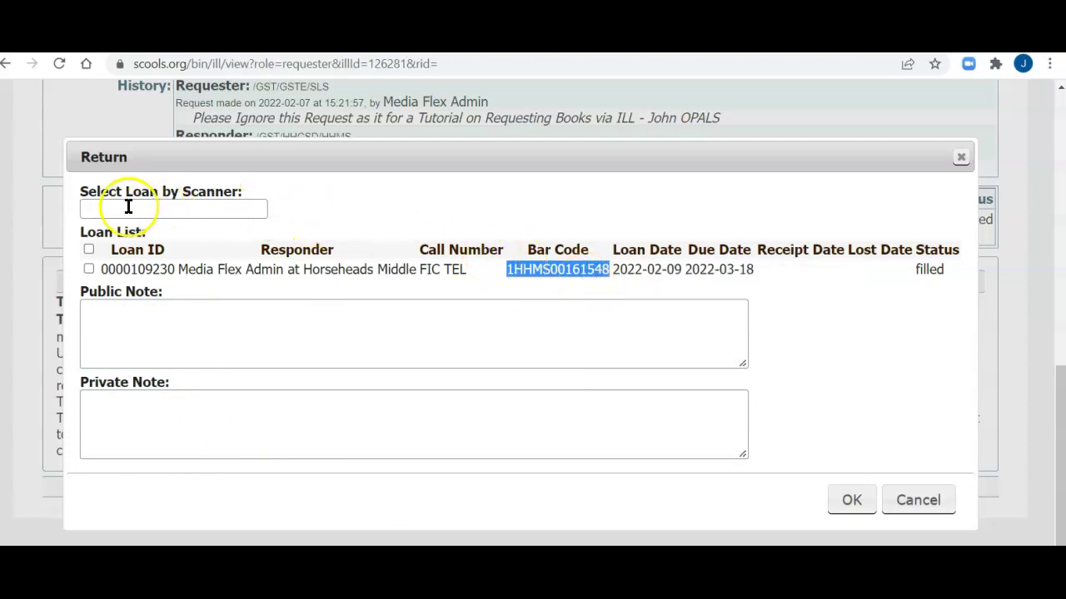
click(101, 208)
right_click(103, 209)
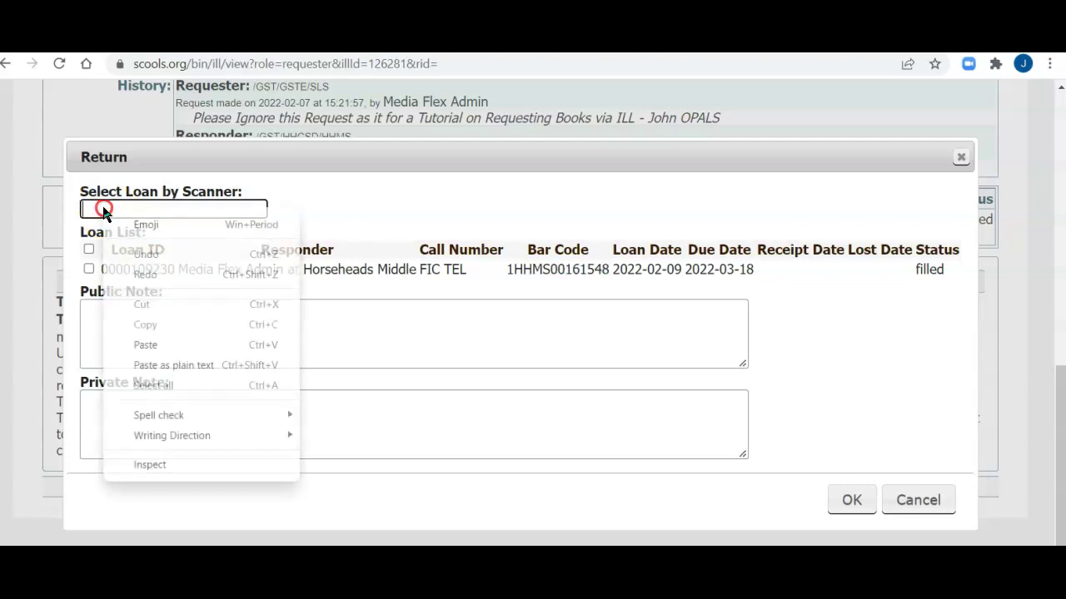
click(150, 346)
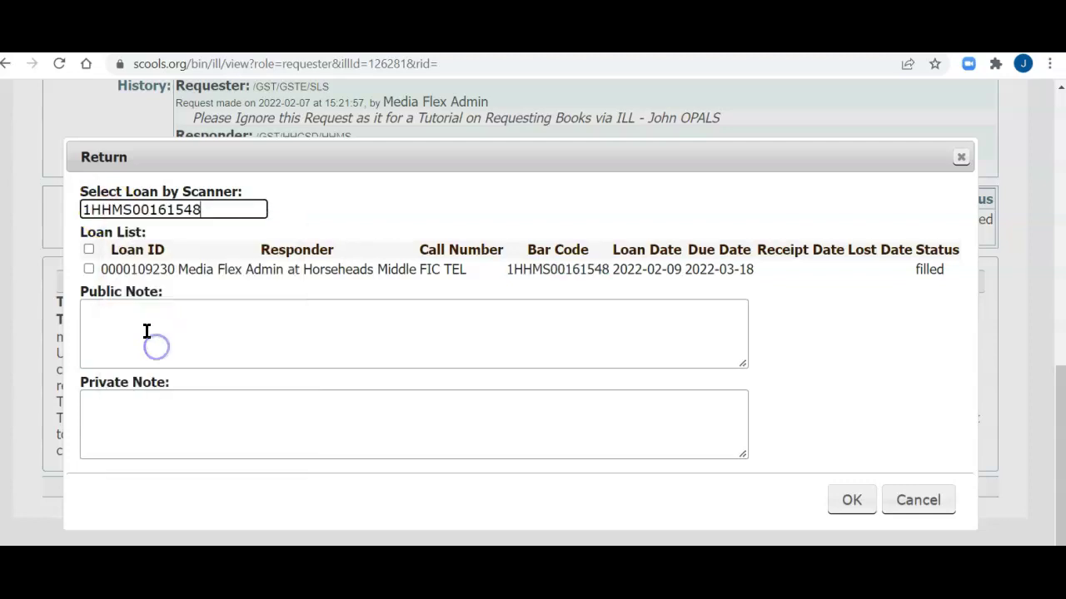
- Select the listed loan, add the private note "No need to do anything as this ILL was for testing only", and submit the return
click(89, 269)
click(96, 313)
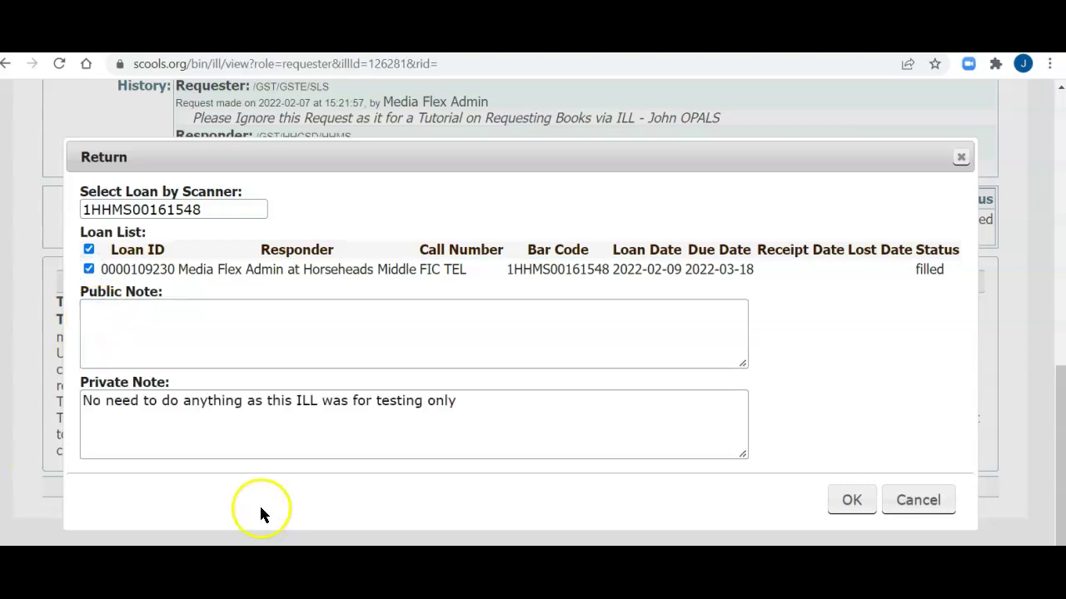
click(214, 209)
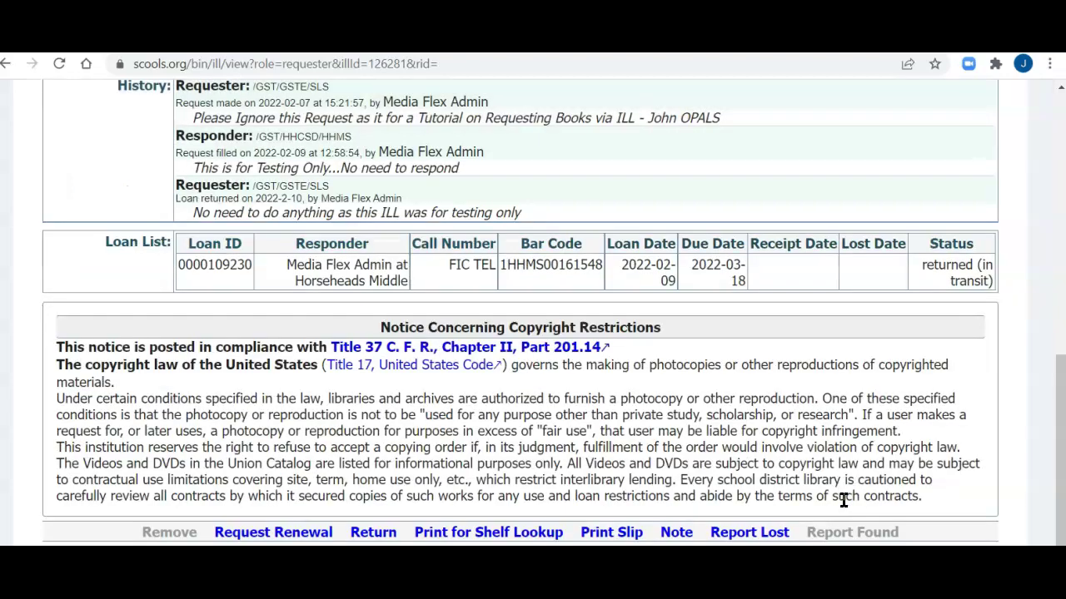
- Generate one copy of the return slip for the loan and review its contents
click(690, 433)
scroll(689, 433, down, 1)
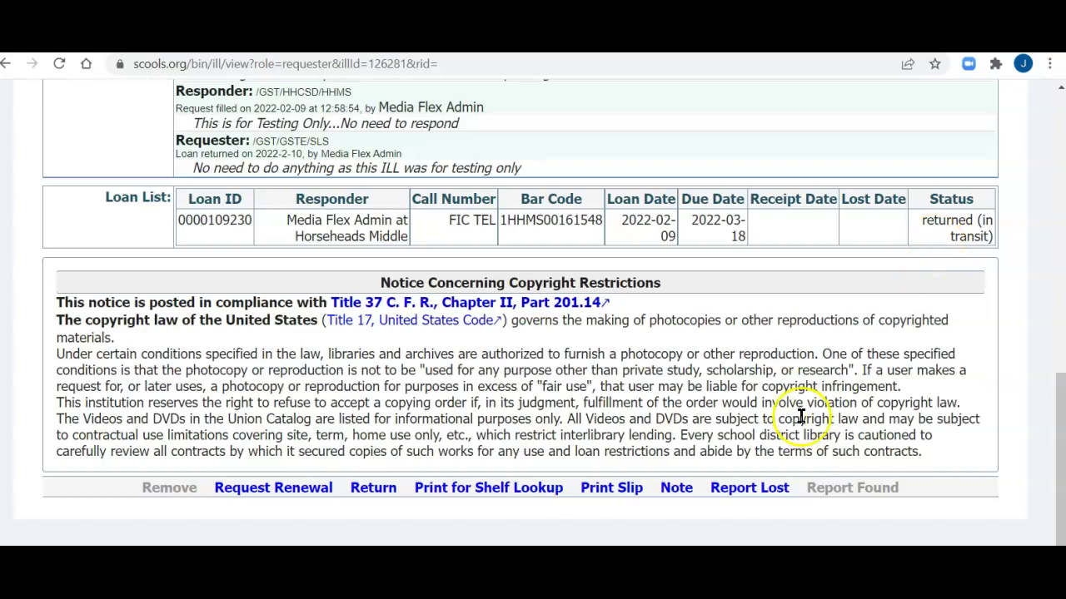
click(614, 491)
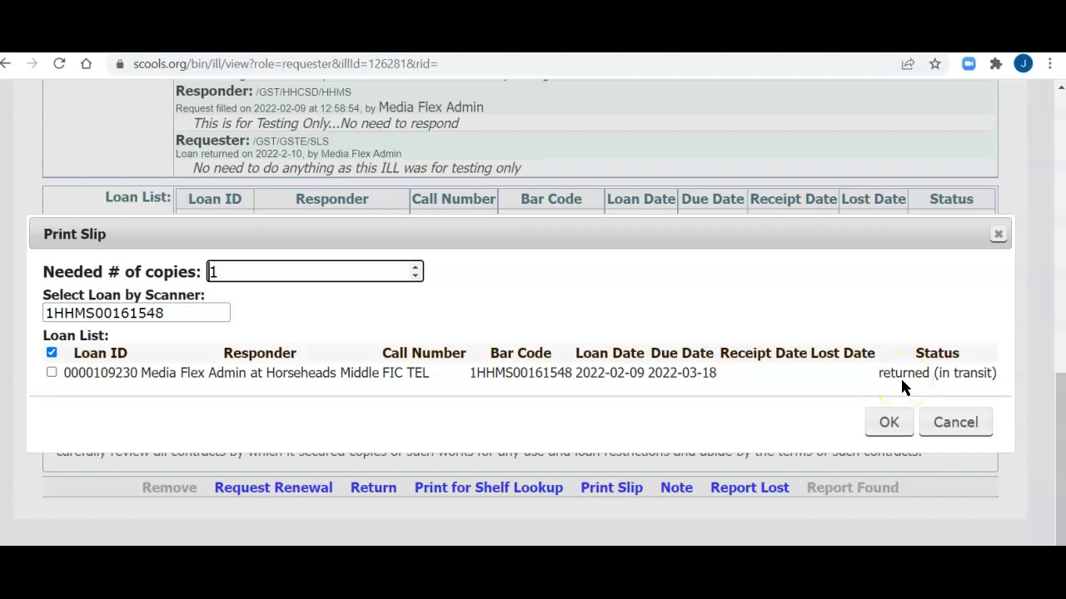
click(884, 422)
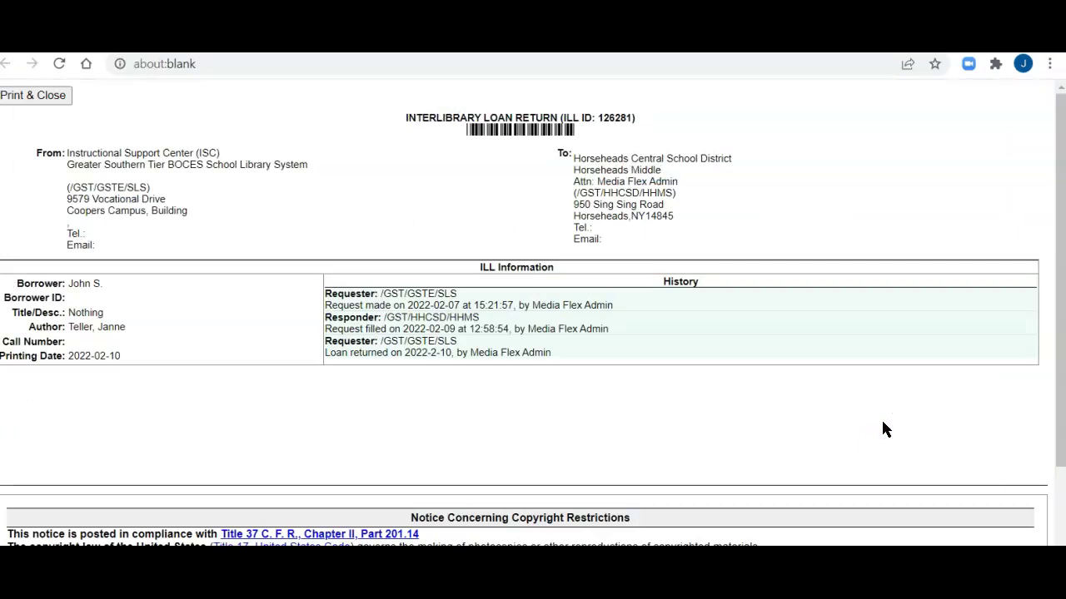
scroll(875, 426, down, 2)
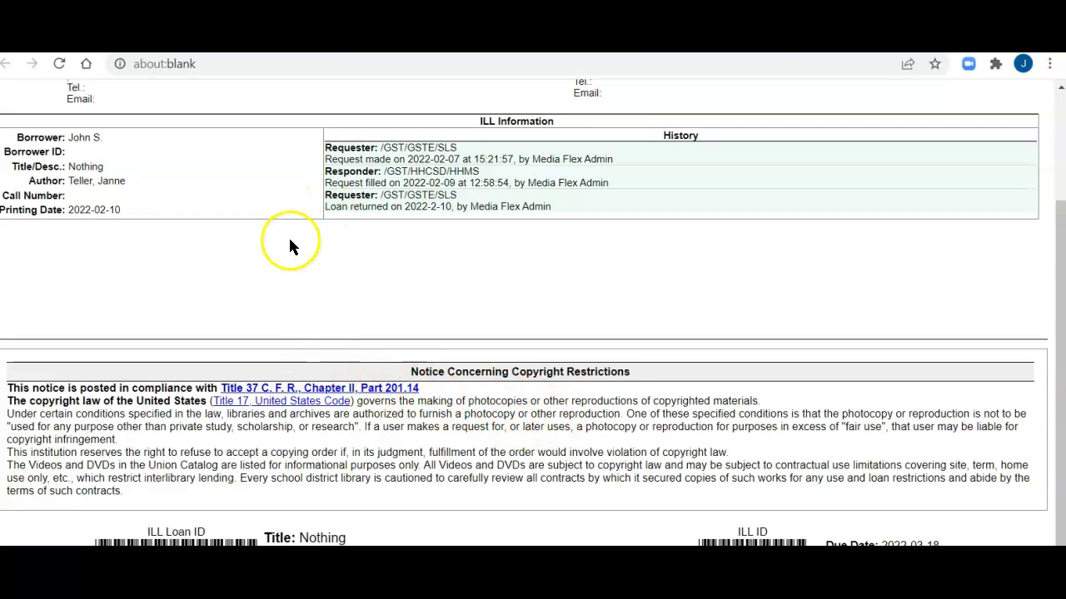
scroll(273, 276, up, 2)
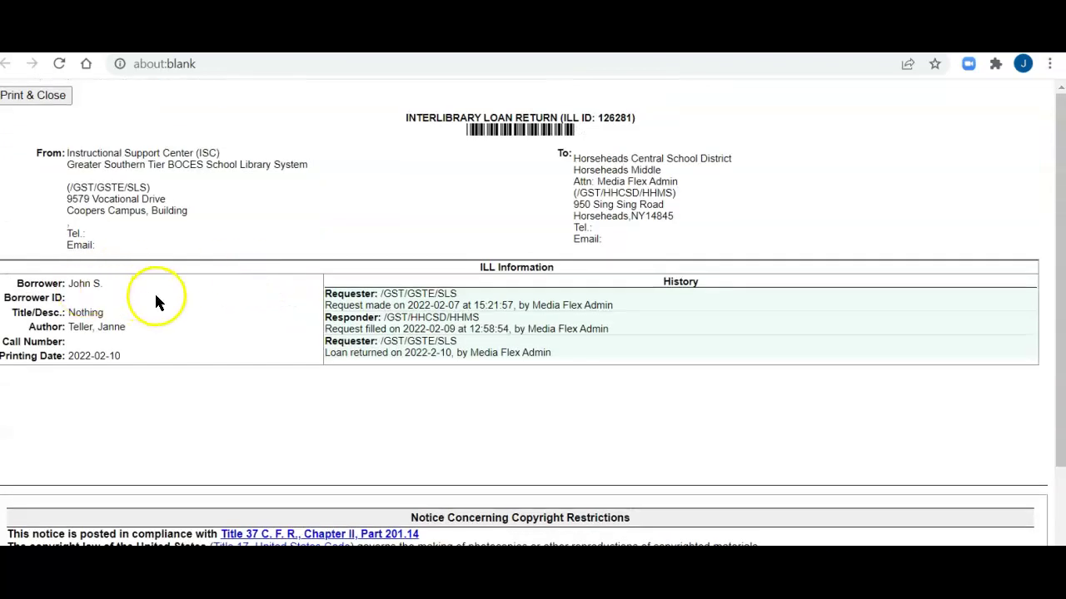